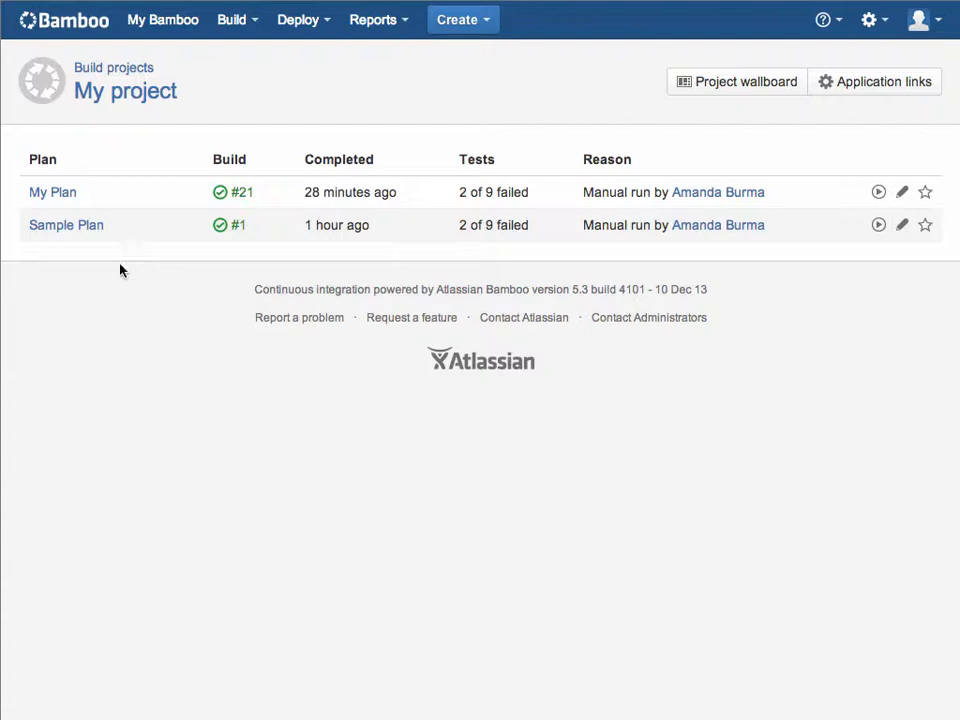
Start a new run of My Plan, producing successful build #22 with 2 existing failures.
{"action": "left_click", "coordinate": [52, 192]}
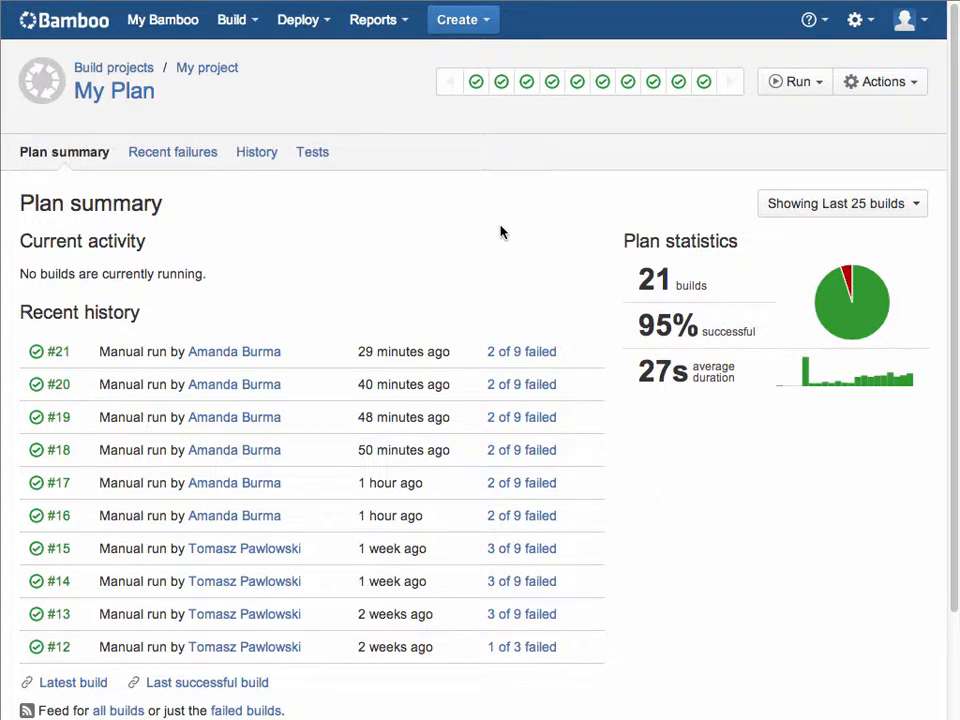
{"action": "left_click", "coordinate": [797, 81]}
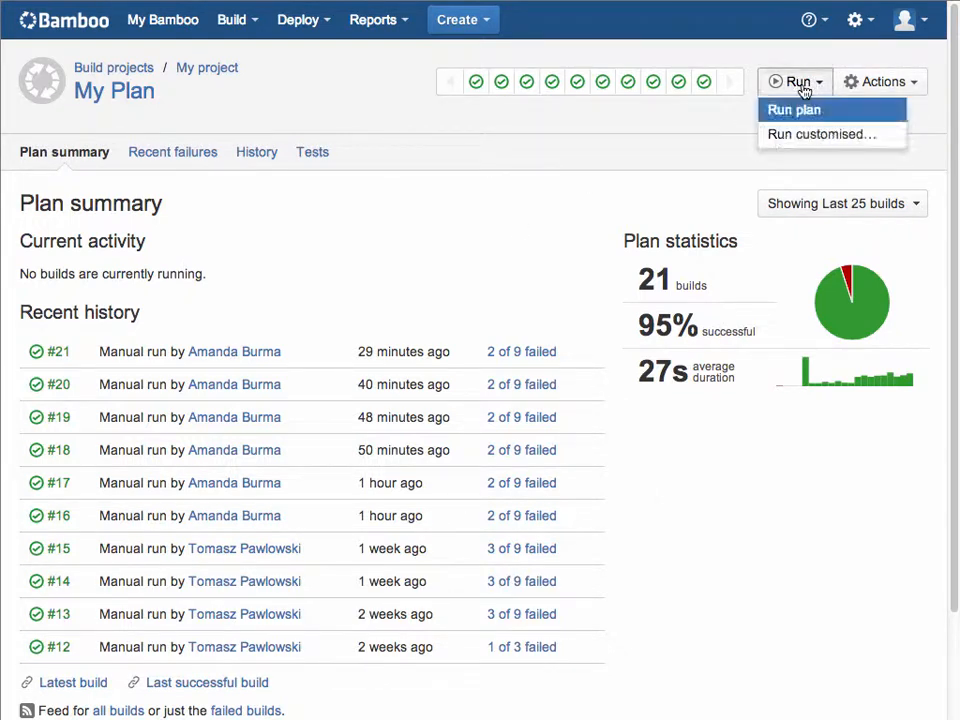
{"action": "left_click", "coordinate": [795, 110]}
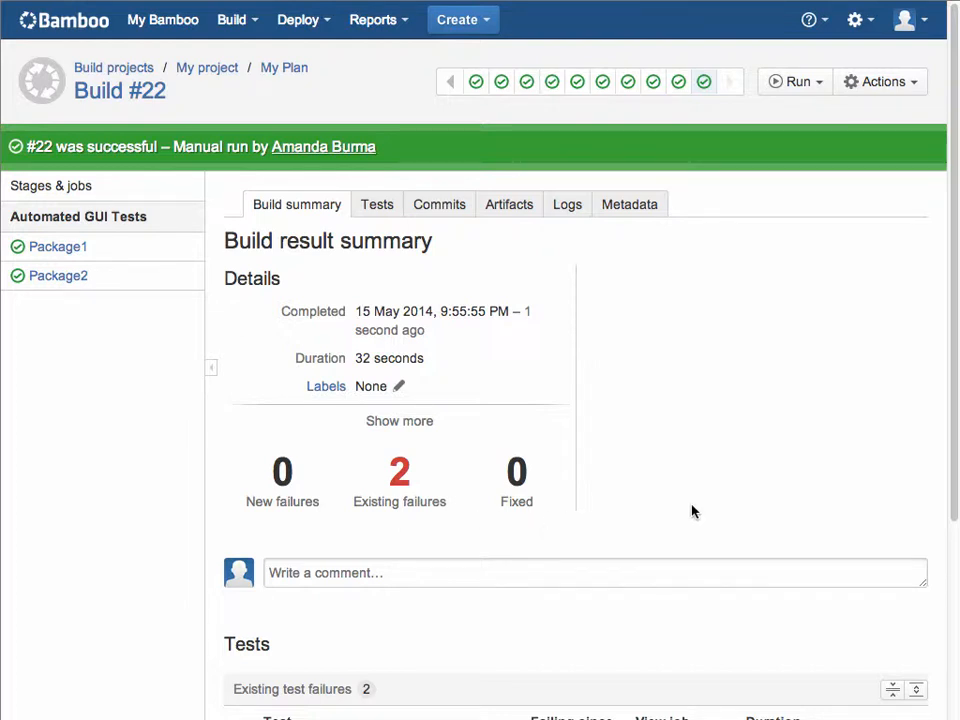
{"action": "scroll", "coordinate": [694, 511], "scroll_direction": "down", "scroll_amount": 5}
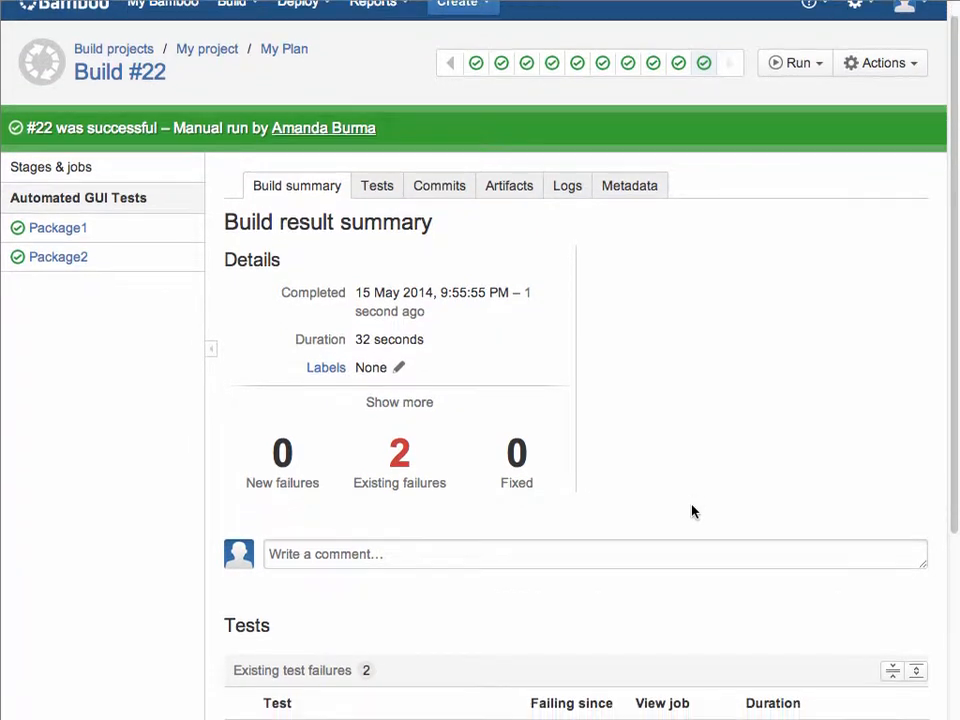
{"action": "scroll", "coordinate": [694, 511], "scroll_direction": "down", "scroll_amount": 2}
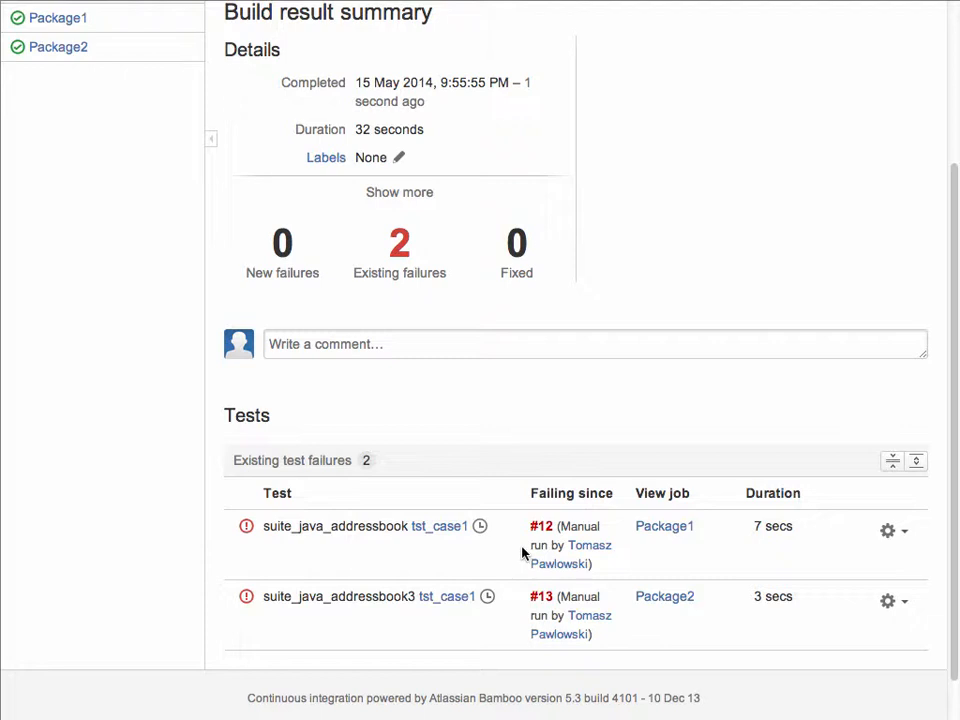
View the artifacts produced by the Package1 job of build #22.
{"action": "left_click", "coordinate": [663, 527]}
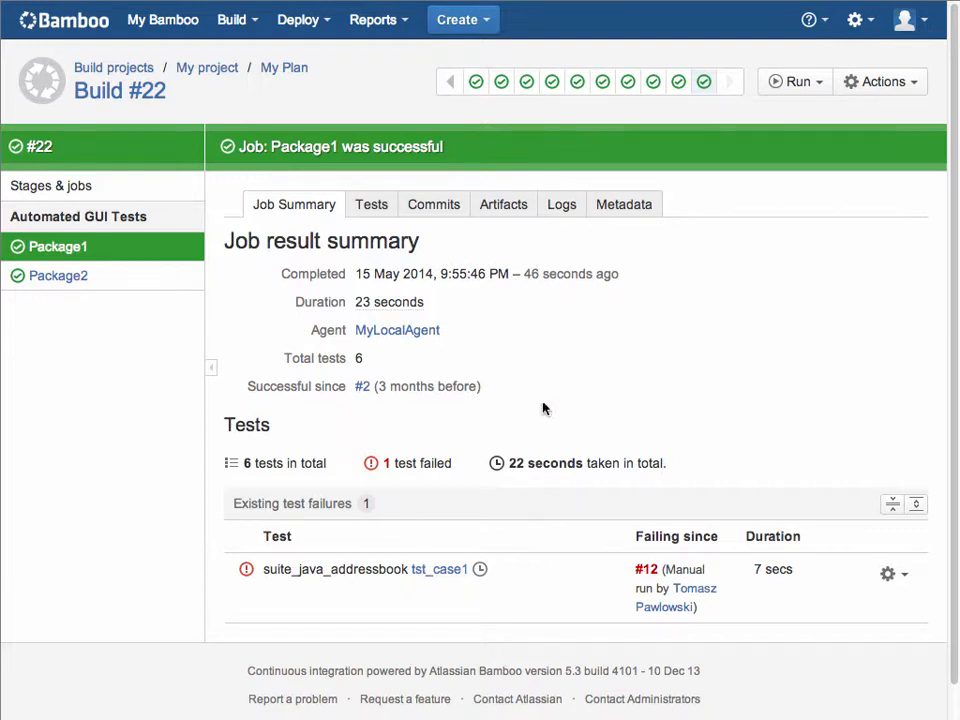
{"action": "left_click", "coordinate": [503, 208]}
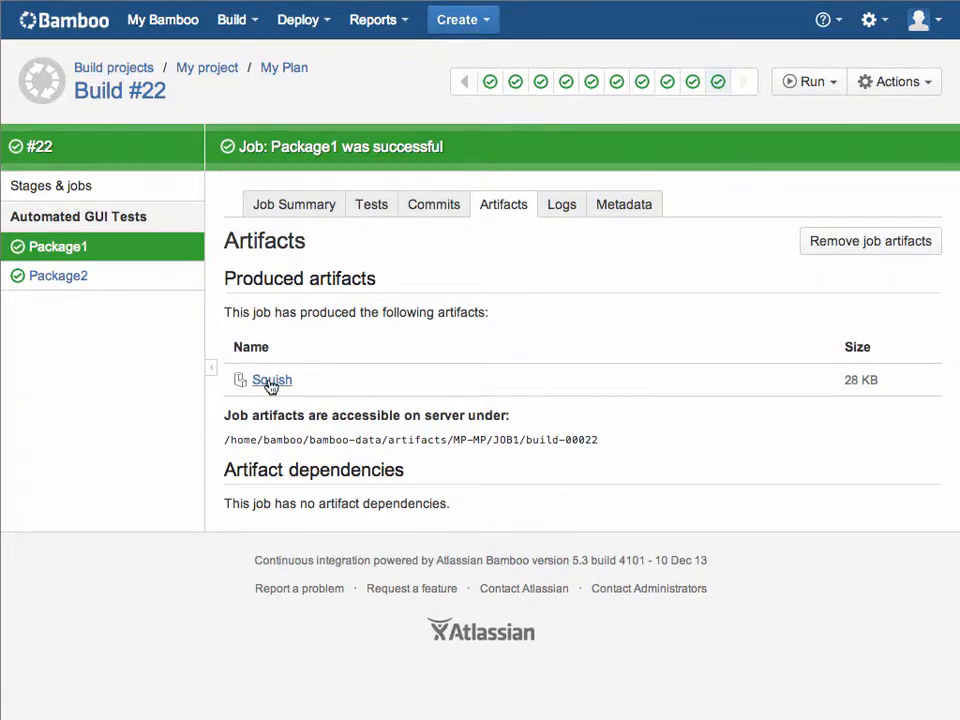
{"action": "left_click", "coordinate": [270, 380]}
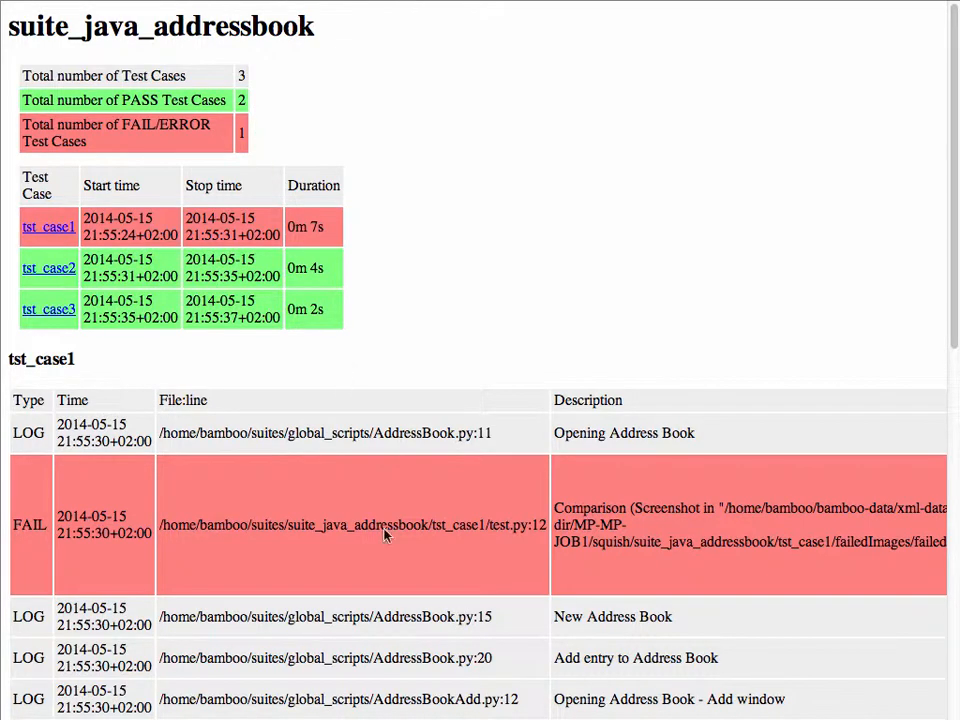
{"action": "scroll", "coordinate": [480, 500], "scroll_direction": "right", "scroll_amount": 5}
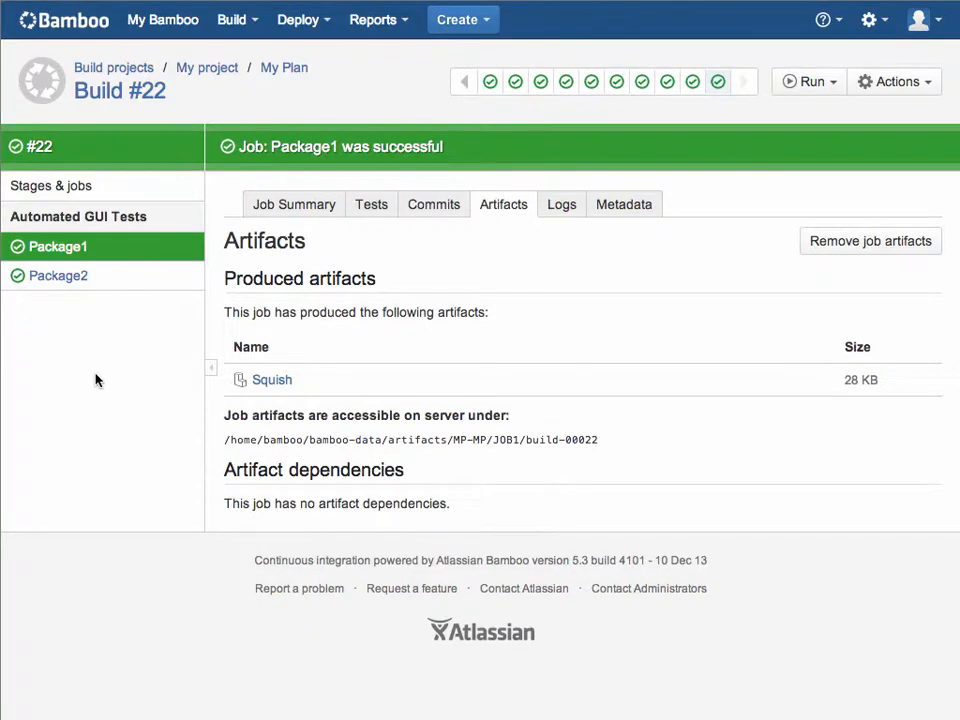
Go to My Plan's configuration via Actions > Configure plan.
{"action": "left_click", "coordinate": [283, 70]}
{"action": "left_click", "coordinate": [890, 81]}
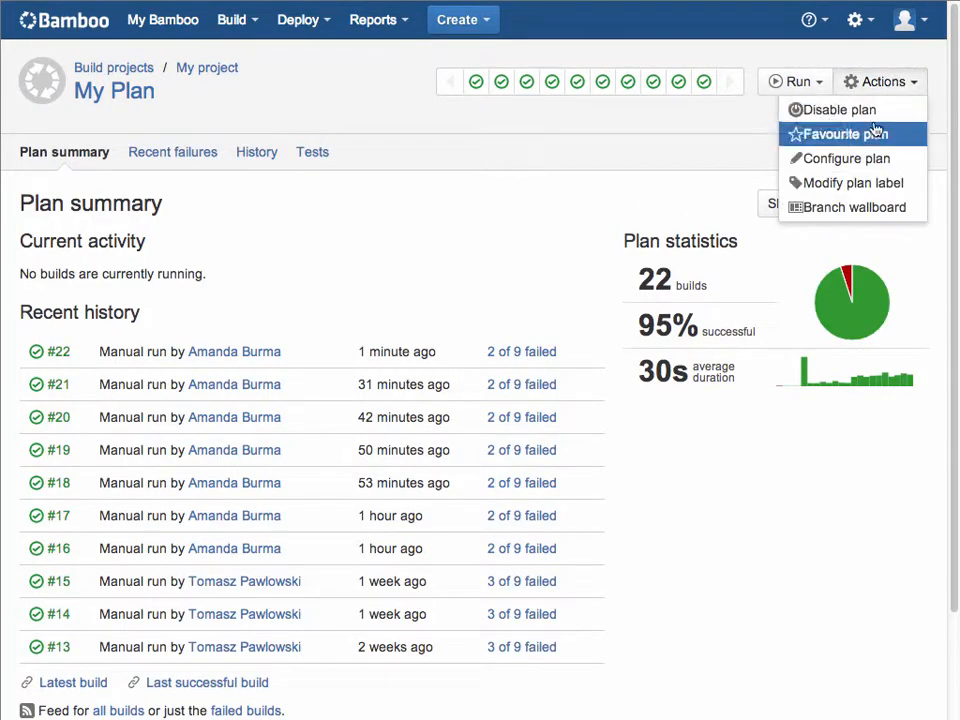
{"action": "left_click", "coordinate": [846, 158]}
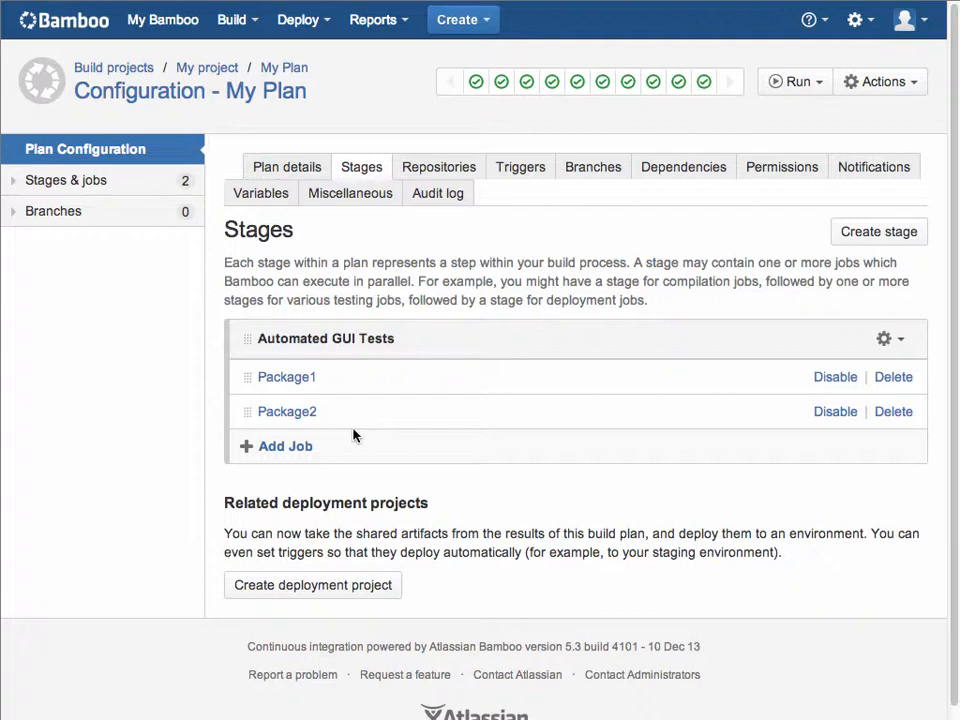
Show the first Squish Runner task's settings for suite_java_addressbook in Package1.
{"action": "left_click", "coordinate": [287, 377]}
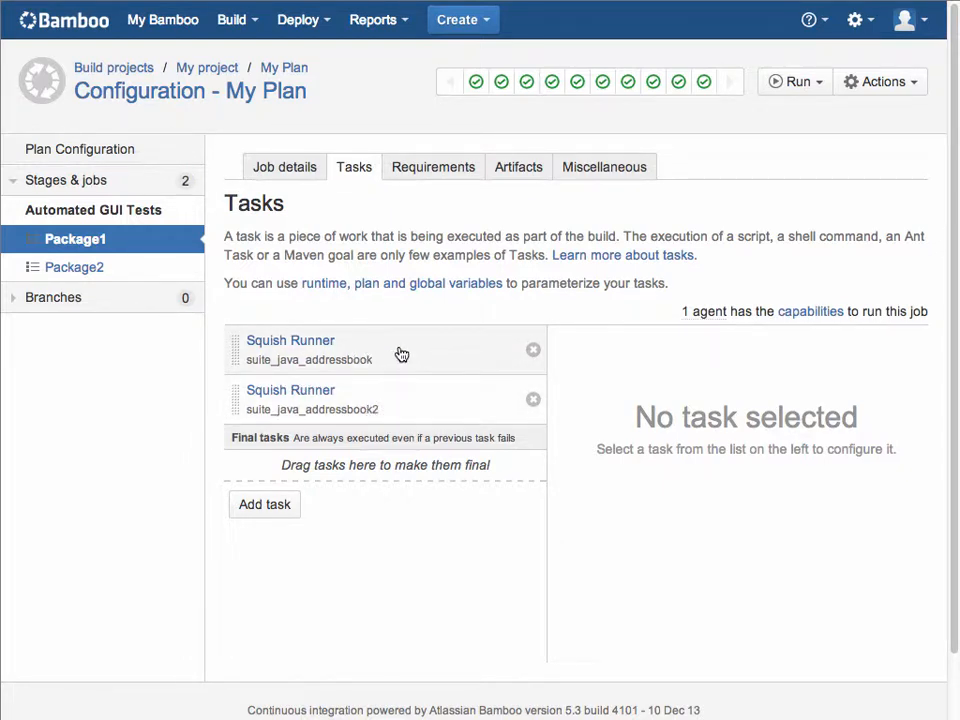
{"action": "left_click", "coordinate": [318, 345]}
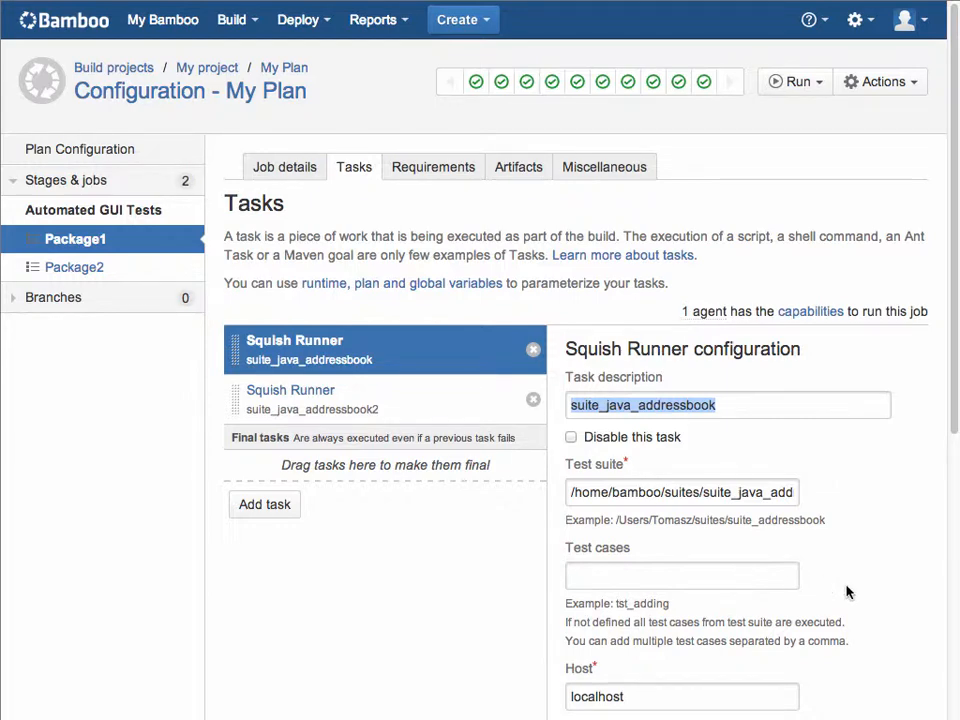
{"action": "scroll", "coordinate": [847, 592], "scroll_direction": "down", "scroll_amount": 1}
{"action": "scroll", "coordinate": [847, 592], "scroll_direction": "down", "scroll_amount": 2}
{"action": "scroll", "coordinate": [847, 592], "scroll_direction": "down", "scroll_amount": 2}
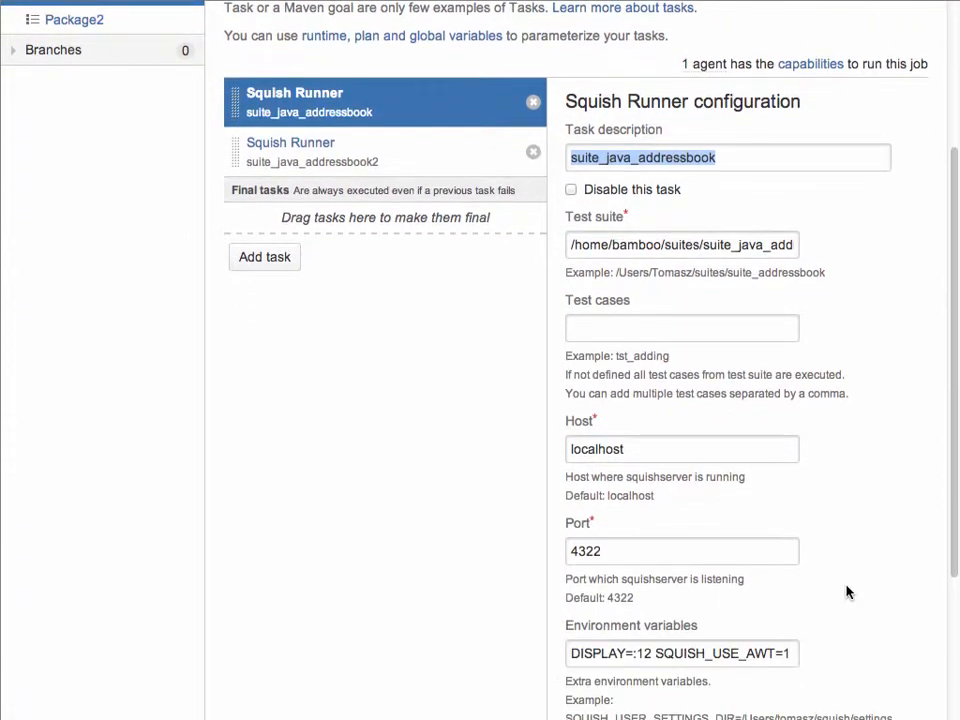
{"action": "scroll", "coordinate": [847, 592], "scroll_direction": "down", "scroll_amount": 1}
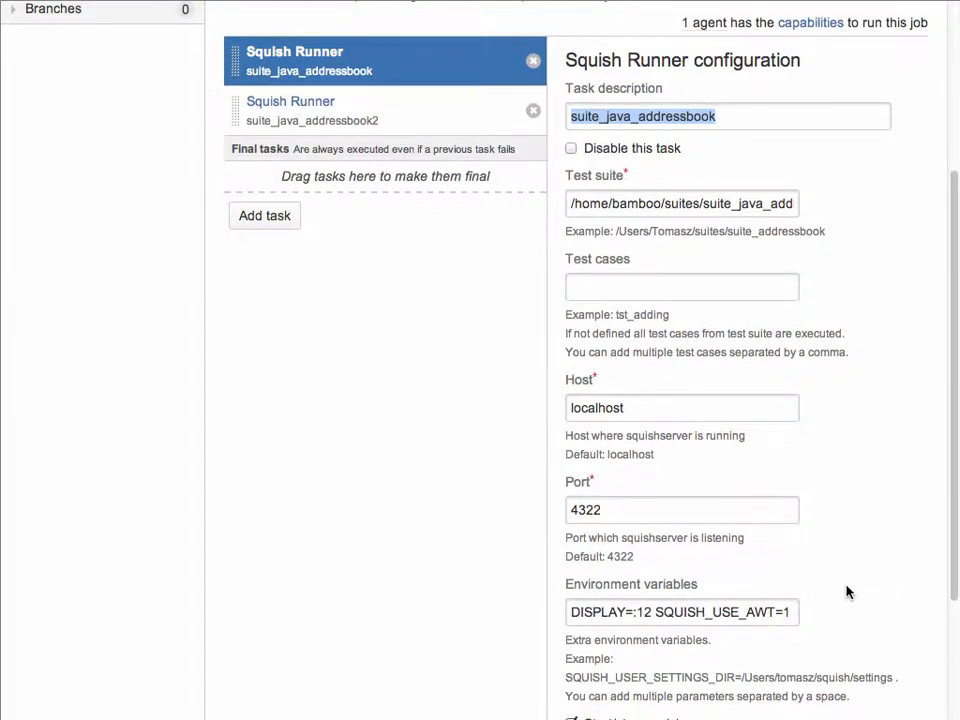
{"action": "scroll", "coordinate": [847, 592], "scroll_direction": "down", "scroll_amount": 1}
{"action": "scroll", "coordinate": [847, 592], "scroll_direction": "down", "scroll_amount": 1}
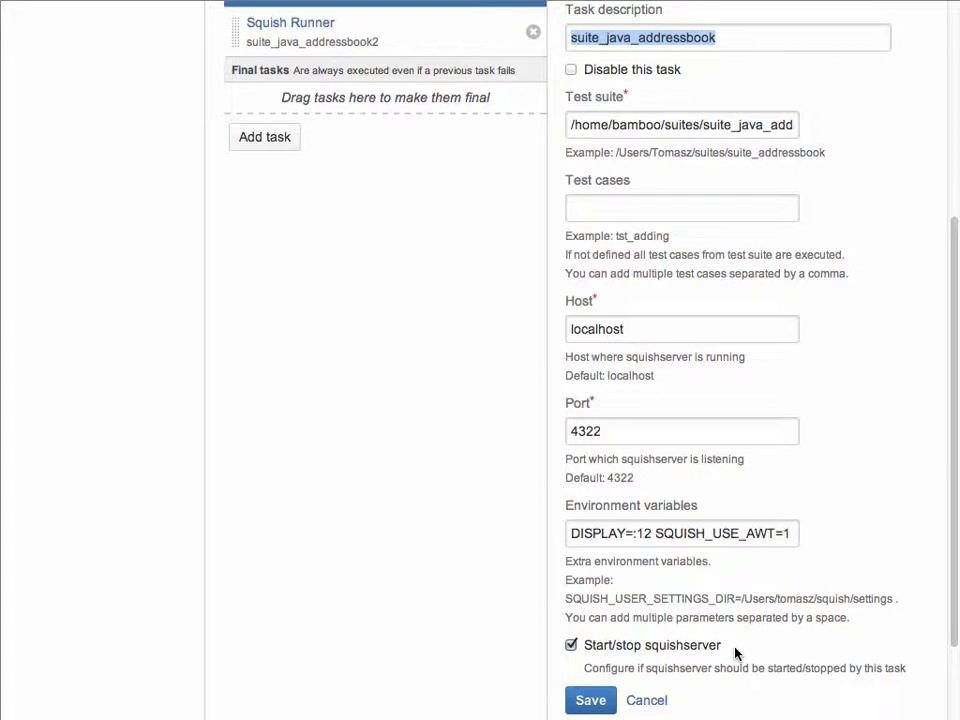
{"action": "scroll", "coordinate": [735, 652], "scroll_direction": "up", "scroll_amount": 3}
{"action": "scroll", "coordinate": [735, 652], "scroll_direction": "up", "scroll_amount": 4}
{"action": "scroll", "coordinate": [735, 652], "scroll_direction": "up", "scroll_amount": 2}
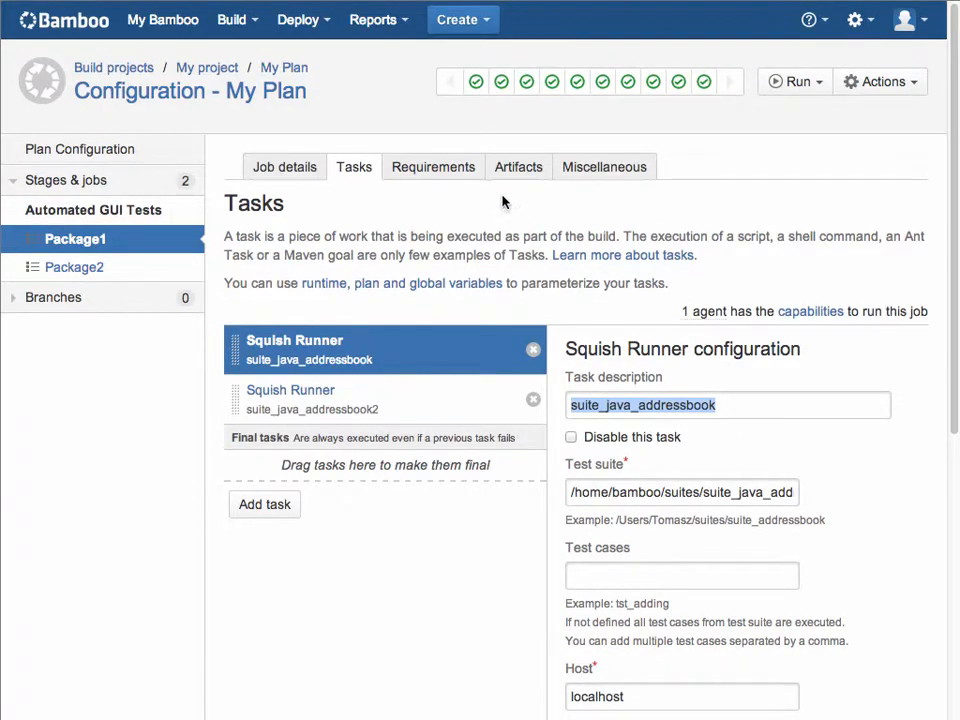
Review Package1's squish requirement, then its Squish artifact definition copying squish/**.
{"action": "left_click", "coordinate": [433, 167]}
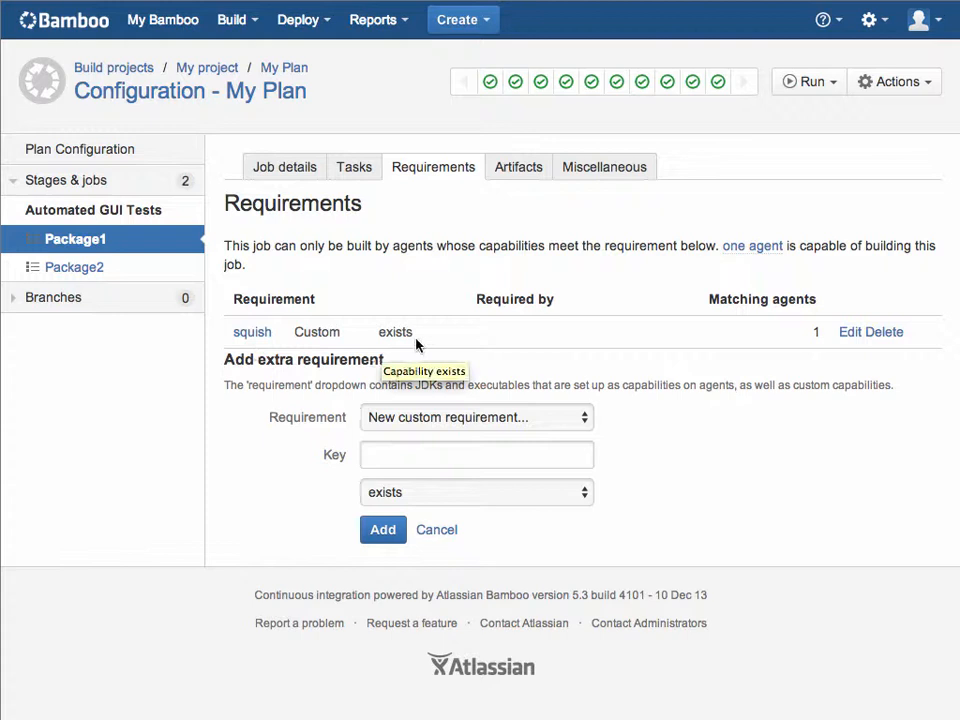
{"action": "mouse_move", "coordinate": [395, 332]}
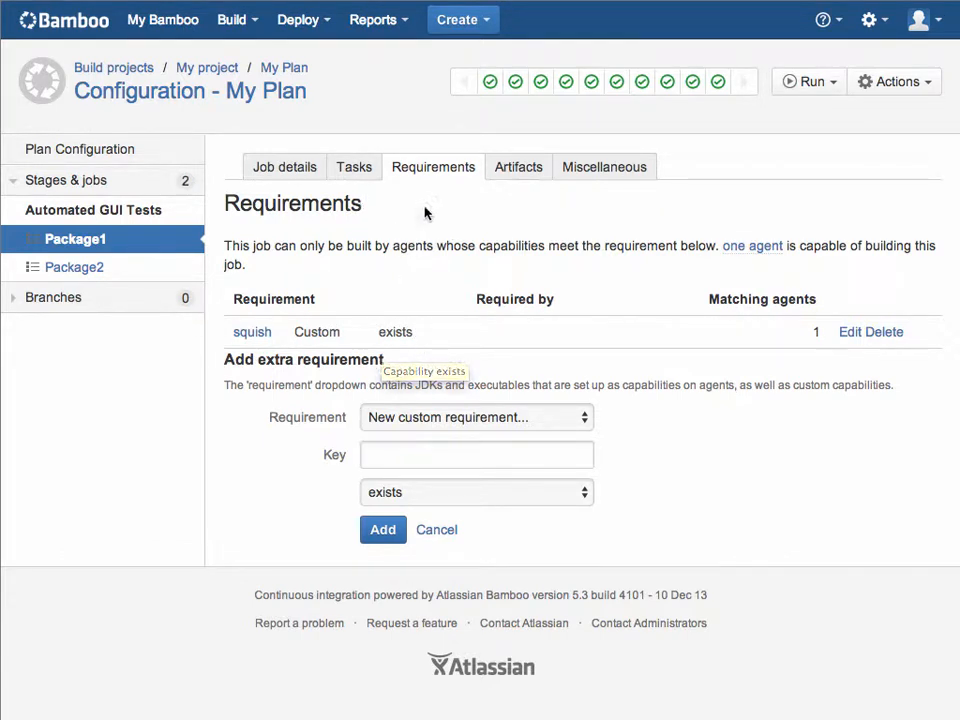
{"action": "left_click", "coordinate": [519, 167]}
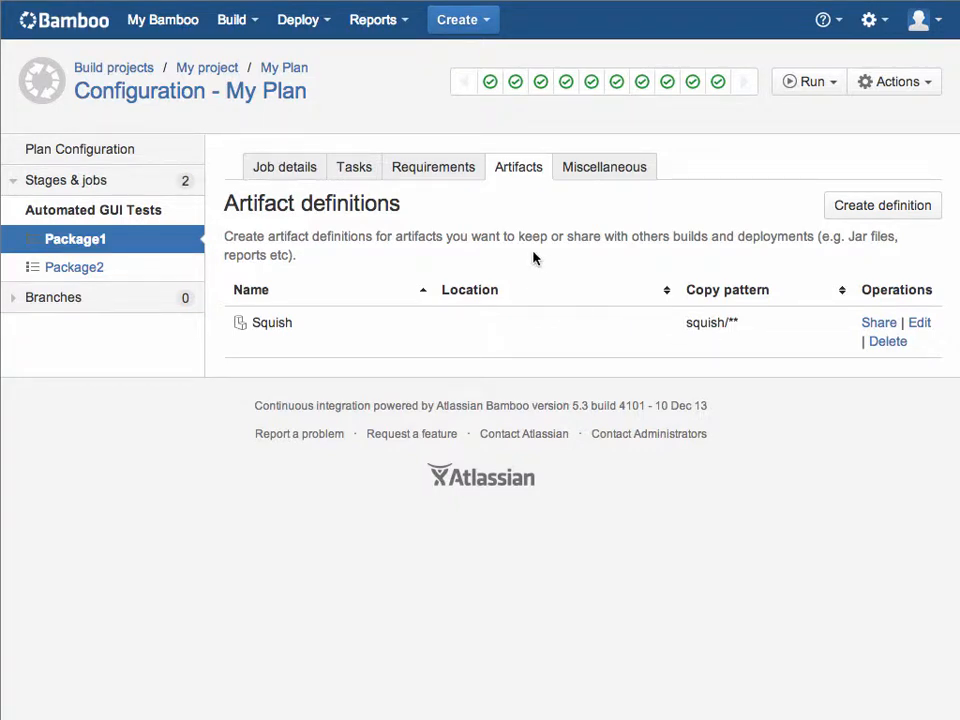
Return to the My Plan summary listing 22 builds at 95% success.
{"action": "left_click", "coordinate": [284, 67]}
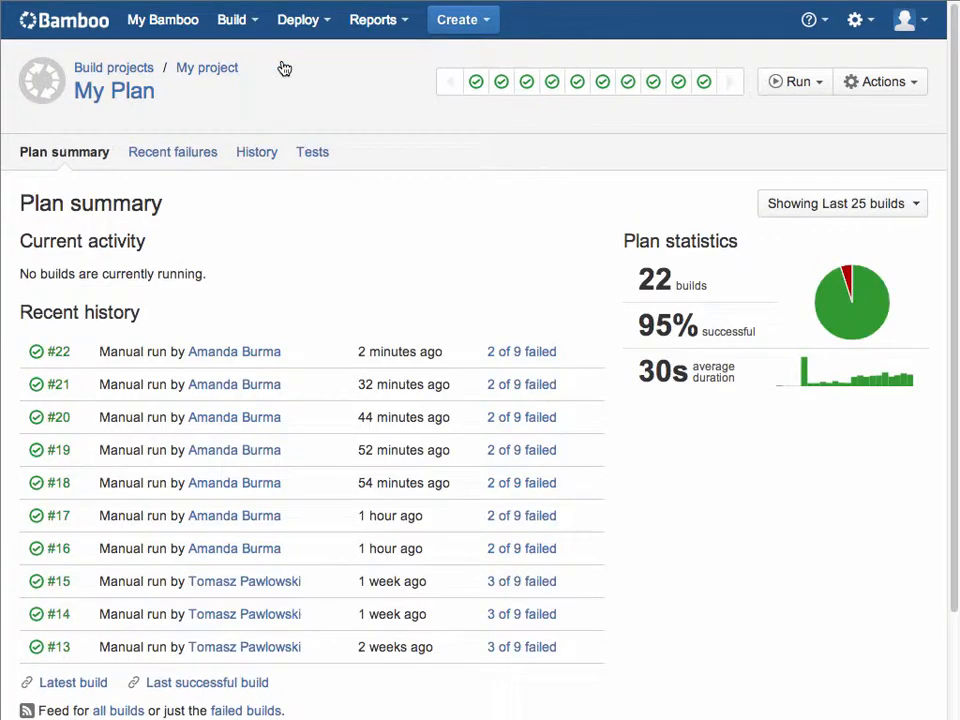